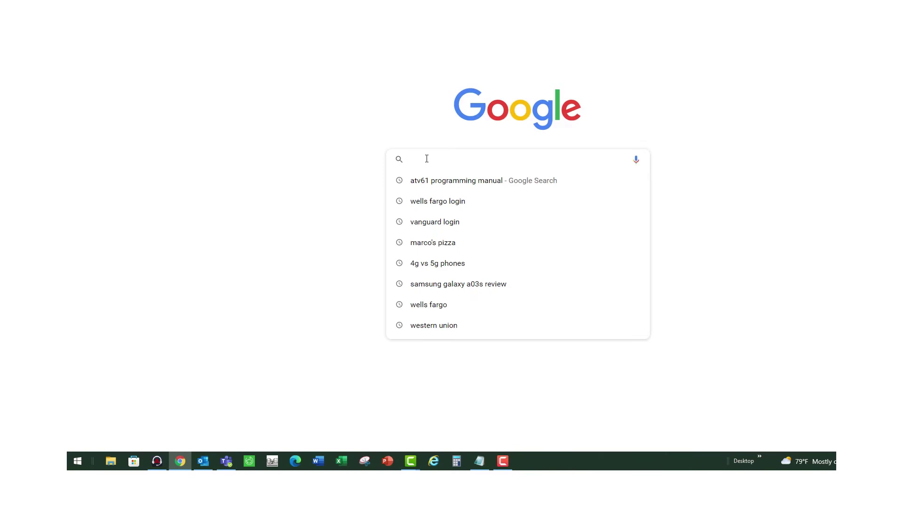
text(Atv61)
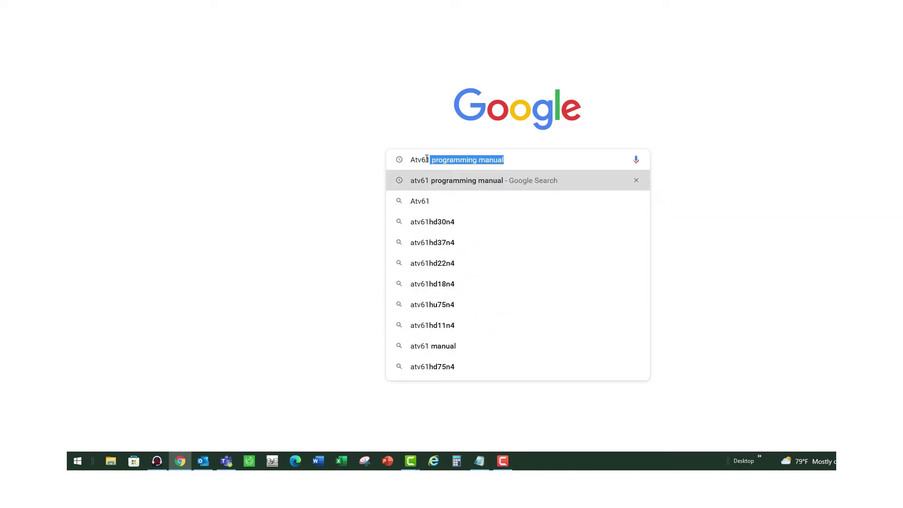
Search Google for 'Atv61 programming manual' and open the manual's PDF from Schneider Electric's page
key(Return)
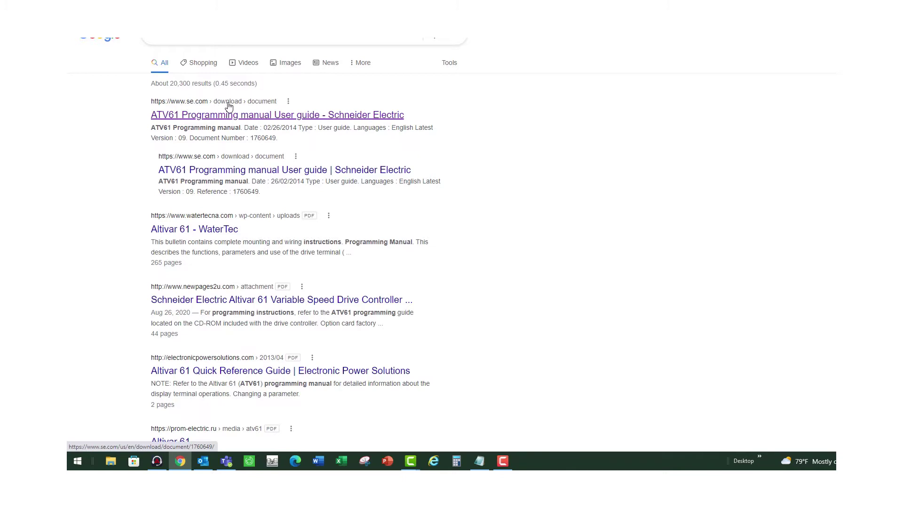
click(230, 117)
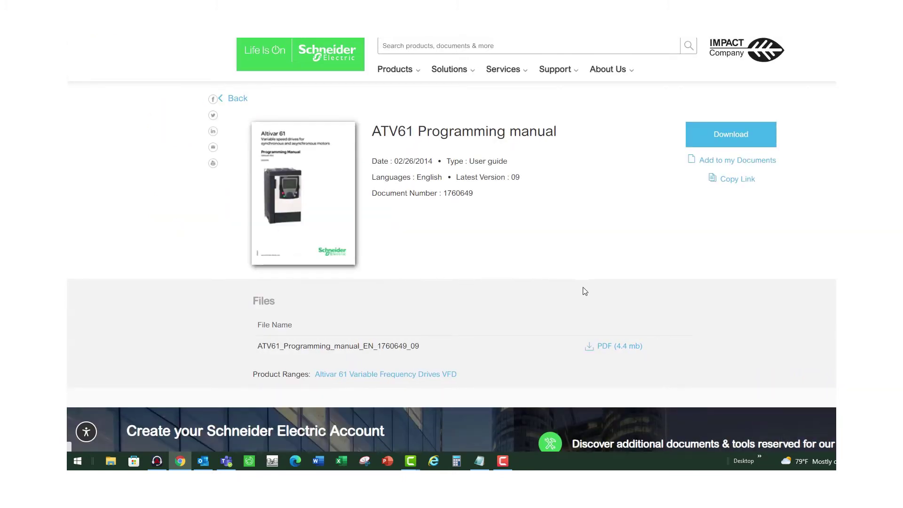
click(738, 144)
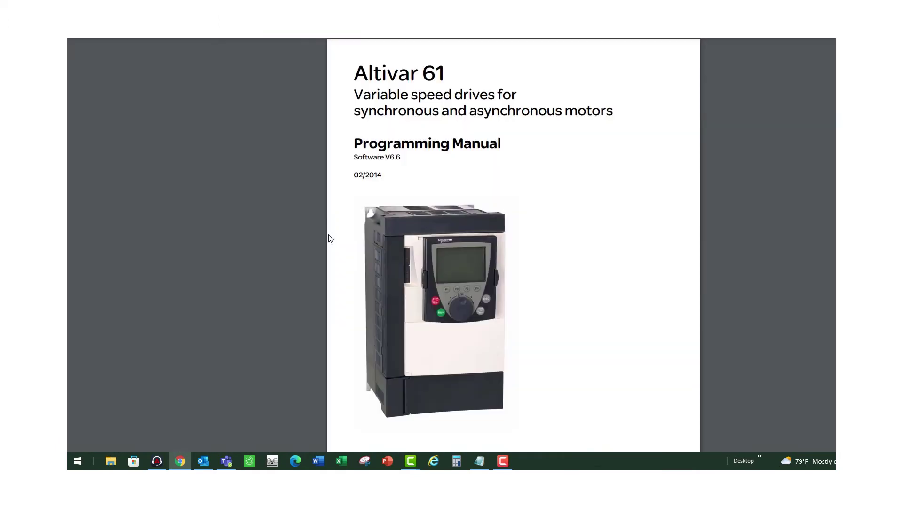
scroll(570, 286, down, 2)
scroll(571, 286, down, 4)
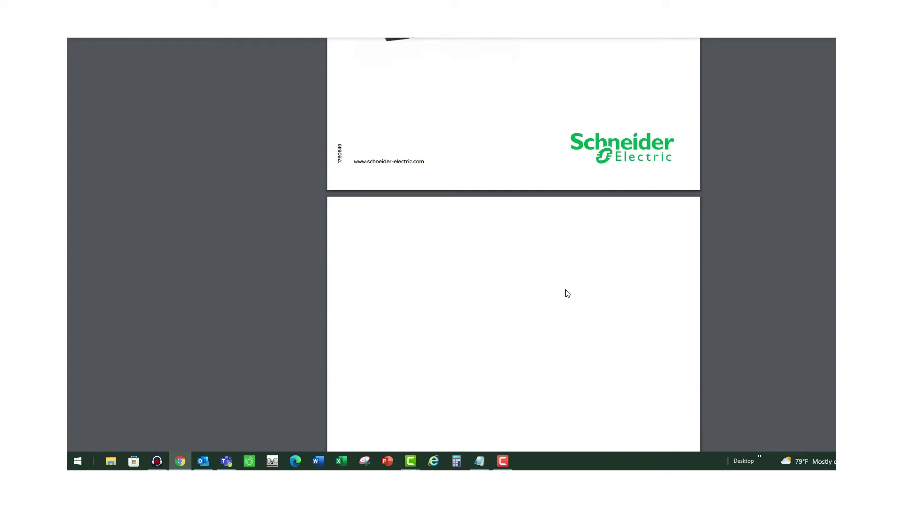
scroll(565, 297, down, 2)
scroll(563, 302, down, 5)
scroll(563, 302, down, 1)
scroll(561, 299, down, 5)
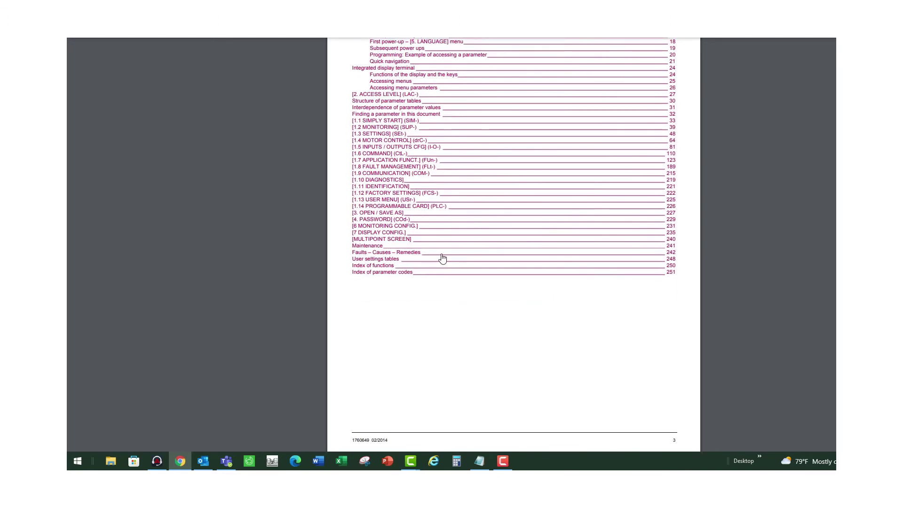
Jump from the Contents page to the Faults – Causes – Remedies section (page 242)
click(673, 254)
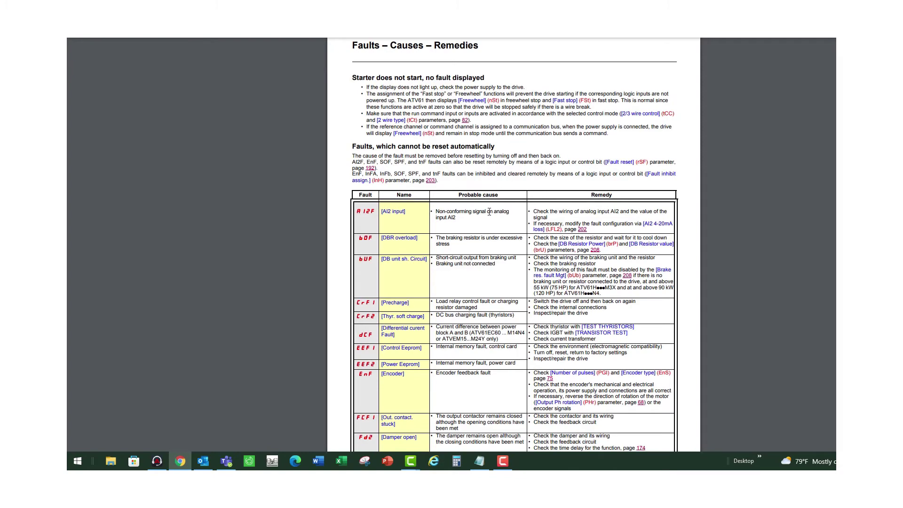
scroll(497, 262, down, 2)
scroll(497, 263, down, 2)
scroll(495, 261, down, 2)
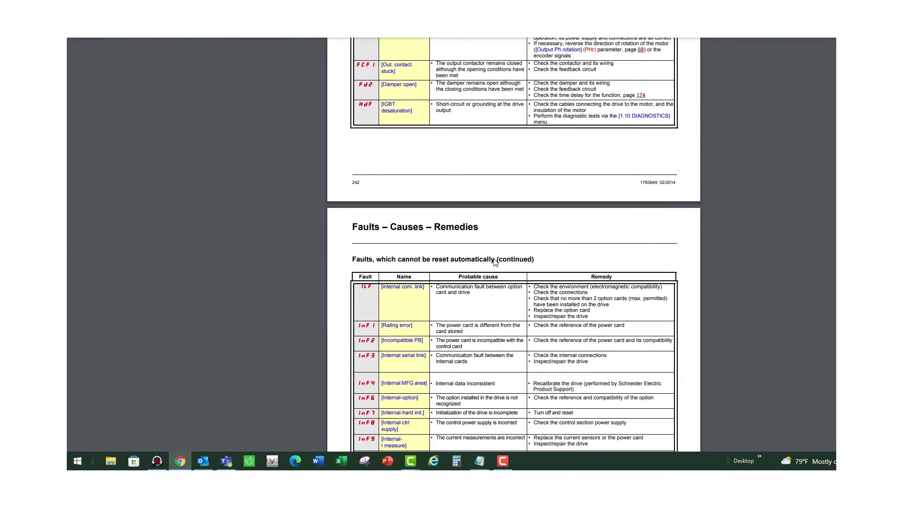
scroll(494, 259, down, 2)
scroll(495, 258, down, 3)
scroll(496, 258, down, 2)
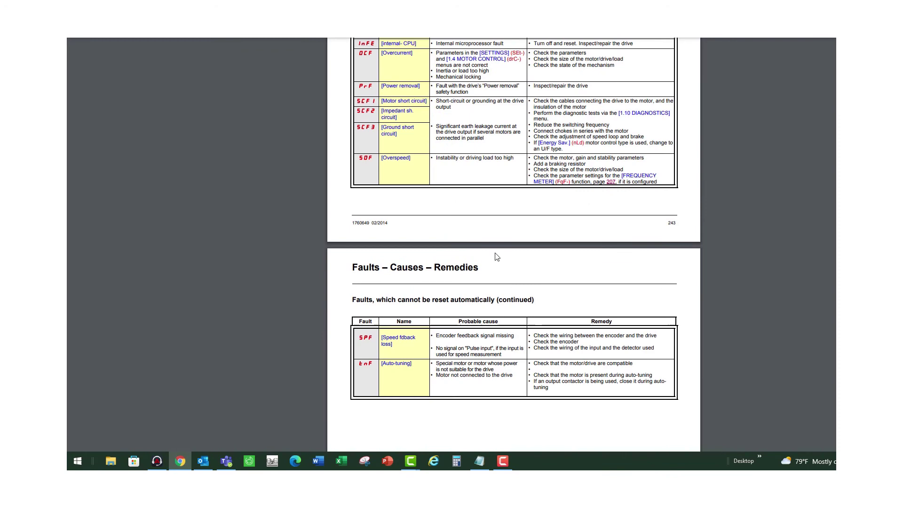
scroll(496, 257, down, 2)
scroll(495, 257, down, 3)
scroll(494, 255, down, 2)
scroll(494, 256, down, 2)
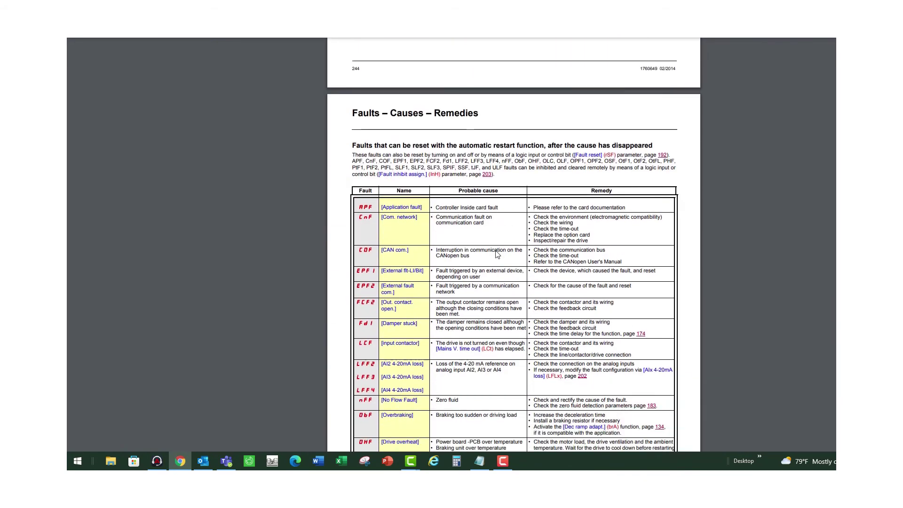
scroll(459, 198, down, 2)
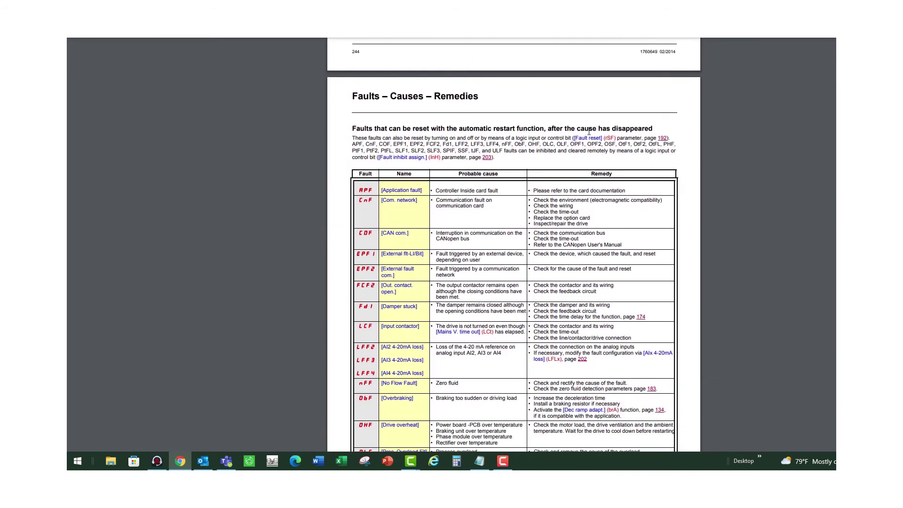
scroll(466, 251, down, 2)
scroll(459, 253, down, 2)
scroll(451, 254, down, 2)
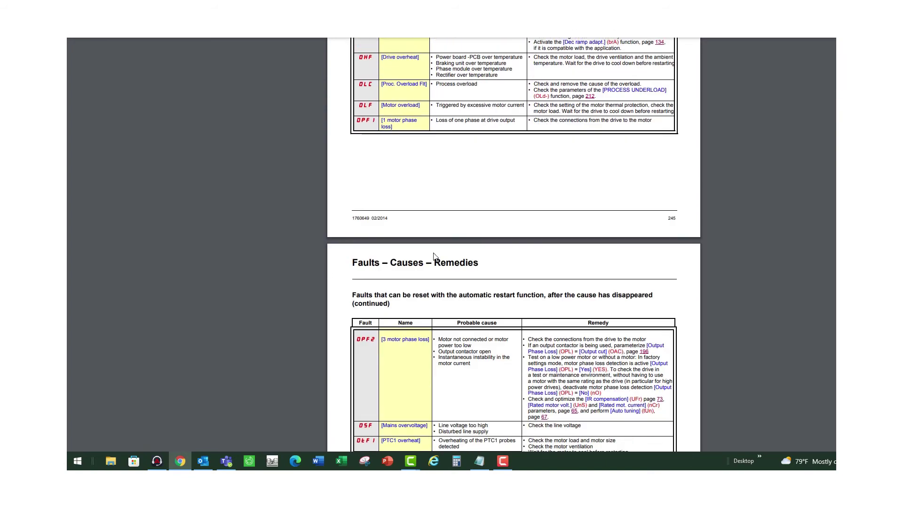
scroll(434, 257, down, 2)
scroll(434, 257, down, 1)
scroll(434, 257, down, 3)
scroll(434, 256, down, 2)
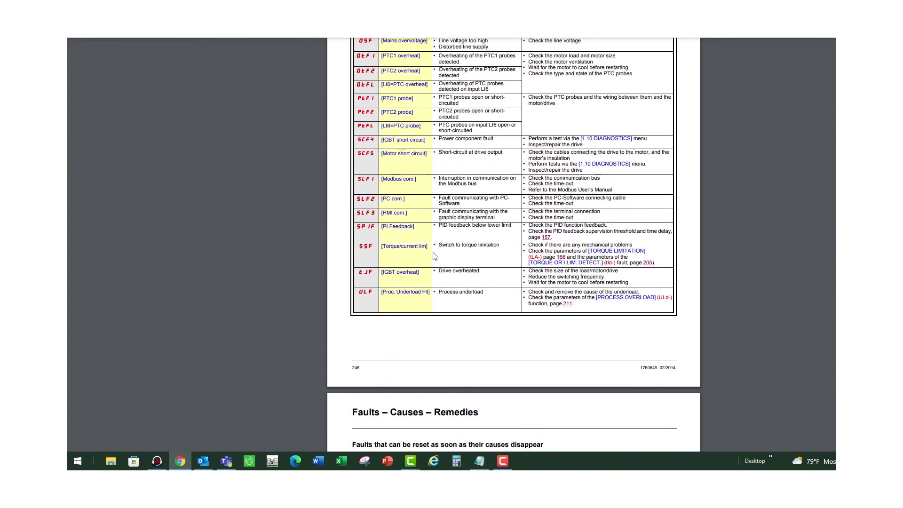
scroll(435, 256, down, 2)
scroll(435, 256, down, 1)
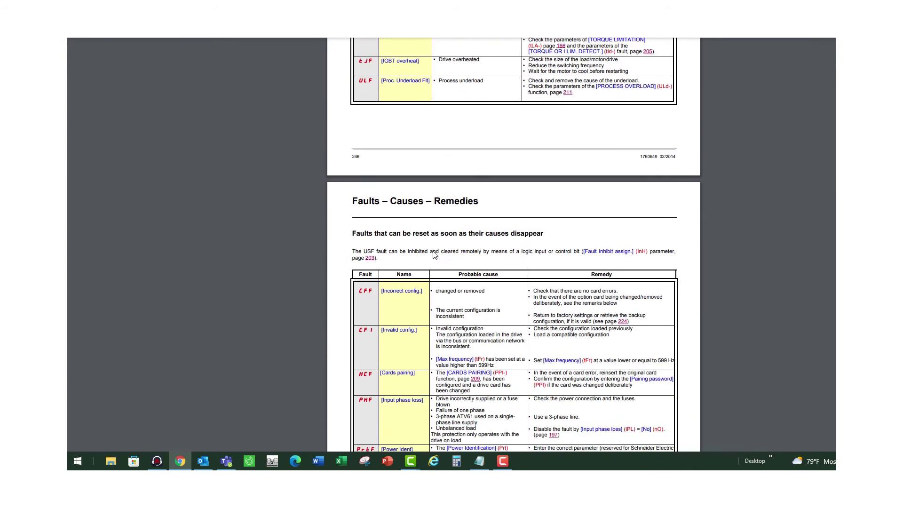
scroll(357, 214, down, 2)
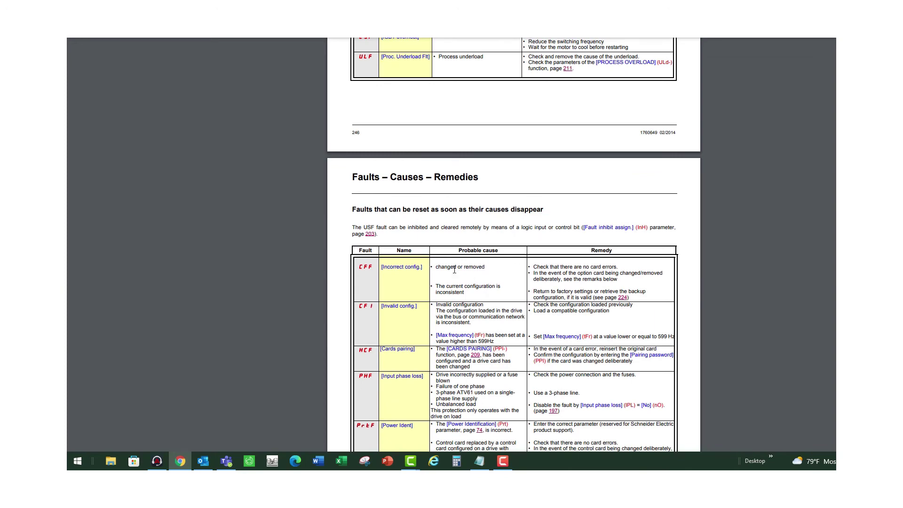
scroll(455, 270, down, 2)
scroll(425, 262, down, 2)
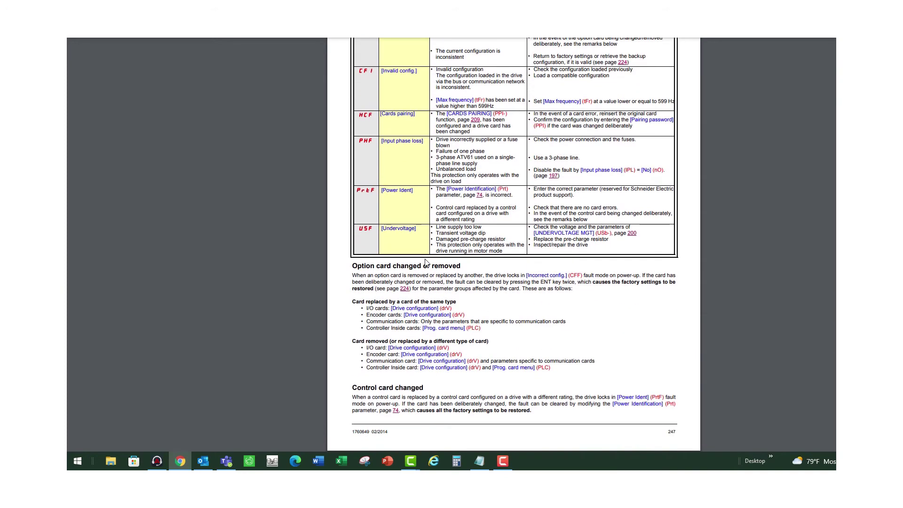
scroll(426, 261, down, 2)
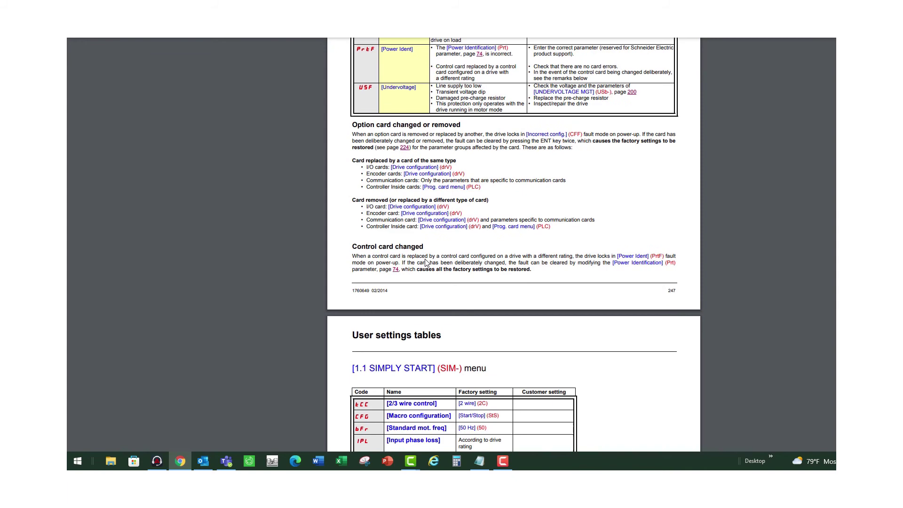
scroll(426, 262, up, 3)
scroll(430, 263, up, 1)
scroll(437, 264, up, 1)
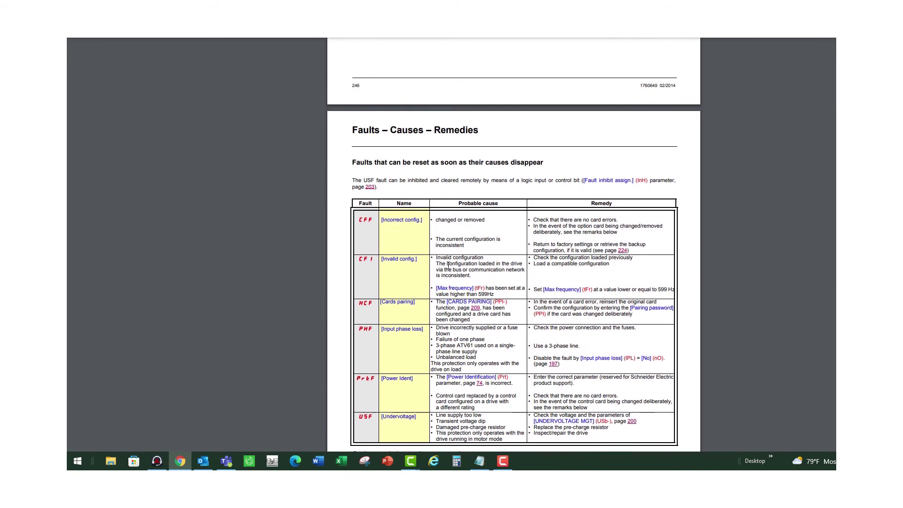
scroll(448, 264, down, 1)
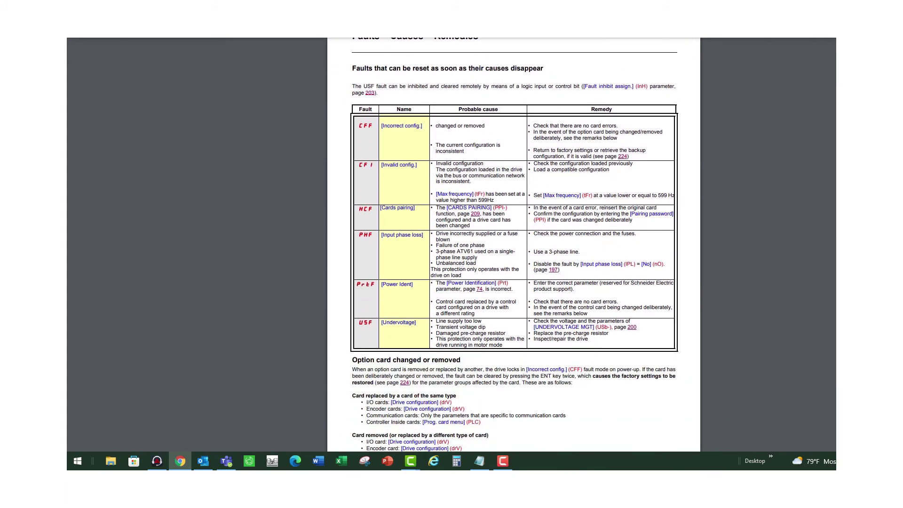